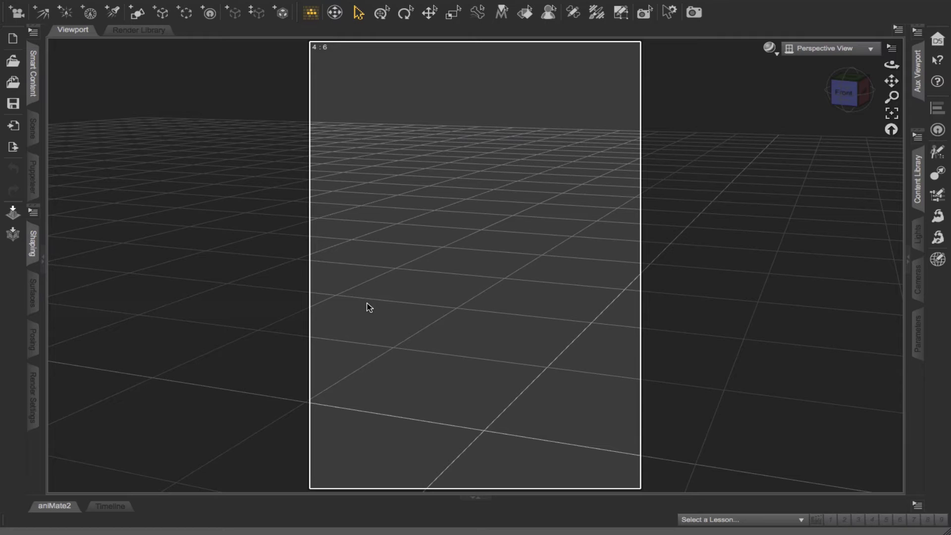
# Step: Load the Genesis actor from the Figures category of Smart Content into the empty scene
pyautogui.click(34, 87)
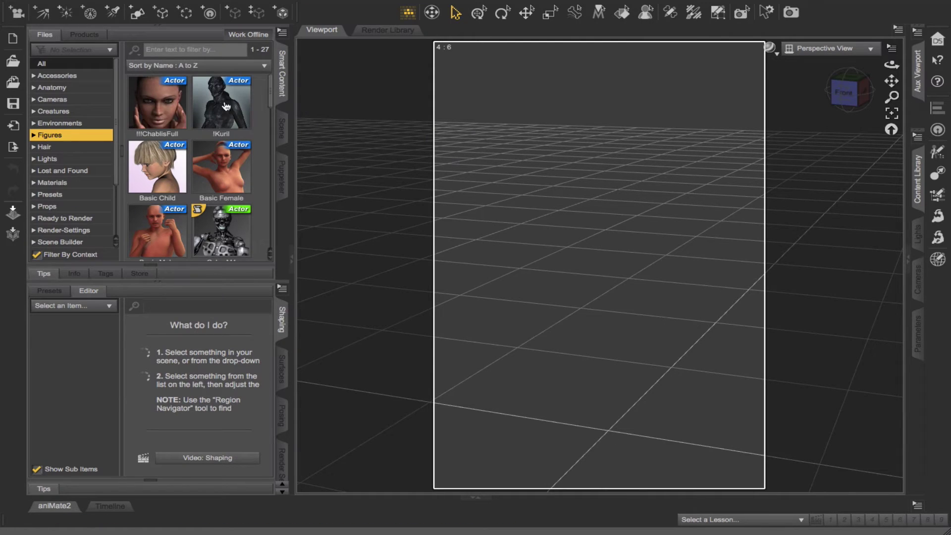
pyautogui.scroll(-1, 271, 97)
pyautogui.moveTo(271, 96); pyautogui.dragTo(258, 162)
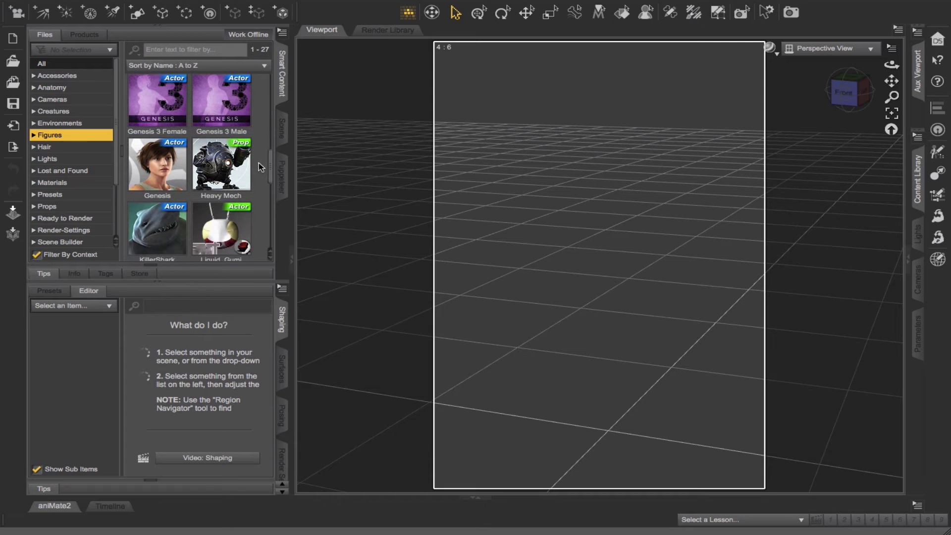
pyautogui.doubleClick(157, 171)
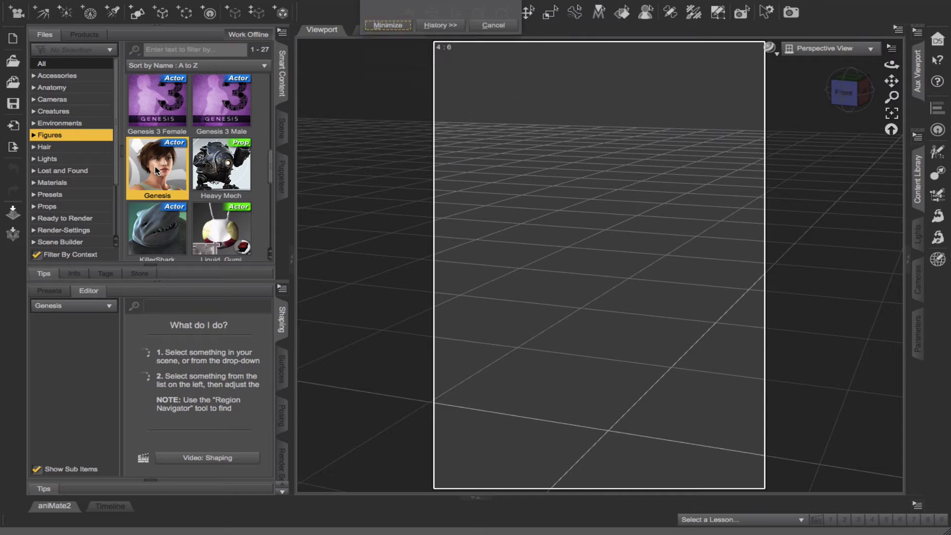
pyautogui.moveTo(157, 171)
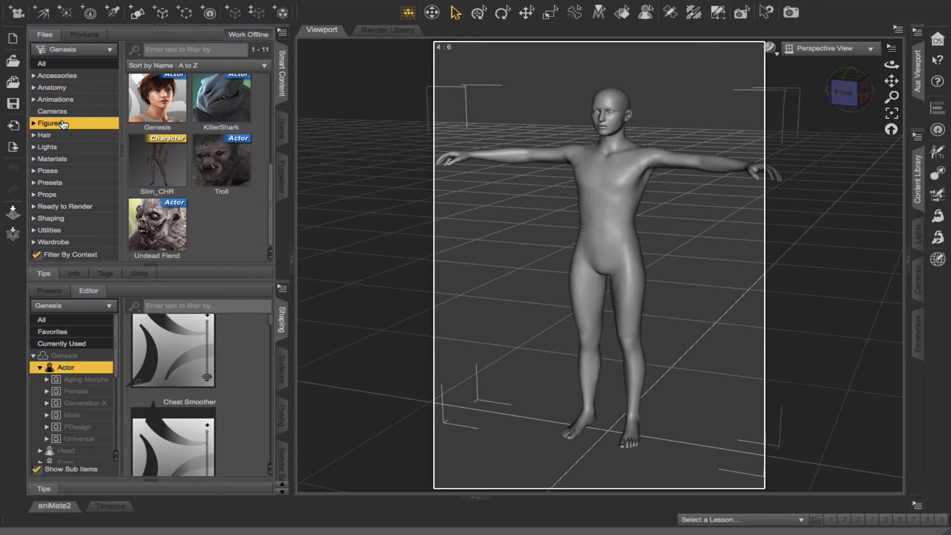
# Step: Shape the Genesis figure with the male Michael 4 morph at a value of 1.00
pyautogui.scroll(5, 250, 152)
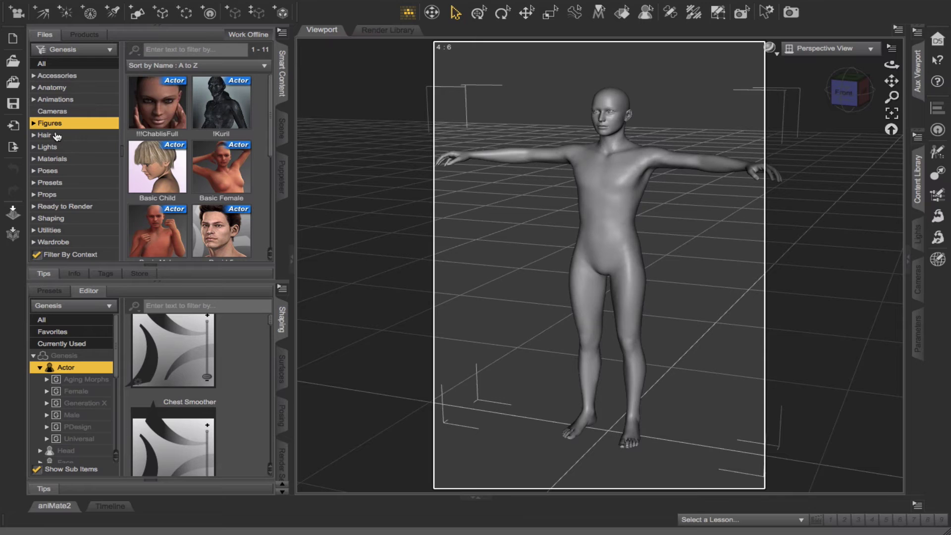
pyautogui.scroll(-5, 214, 126)
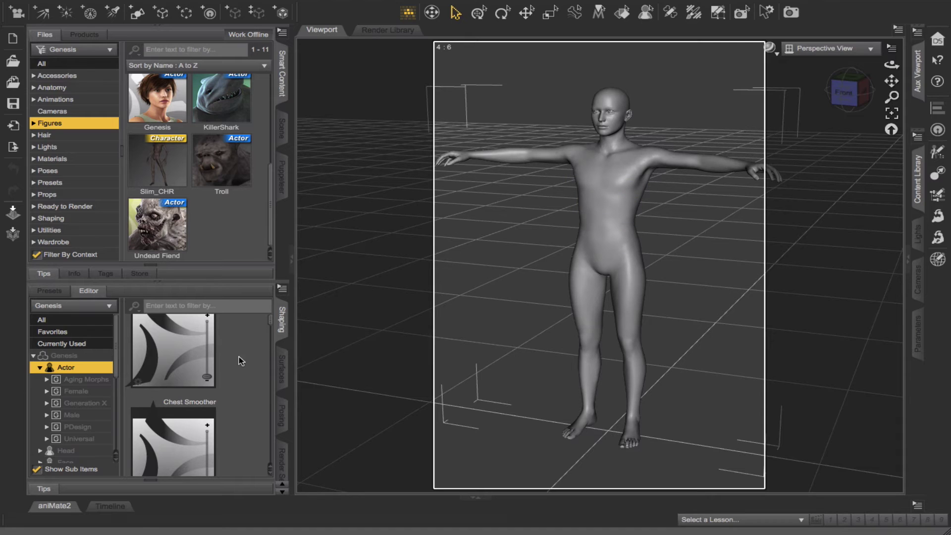
pyautogui.scroll(-4, 239, 361)
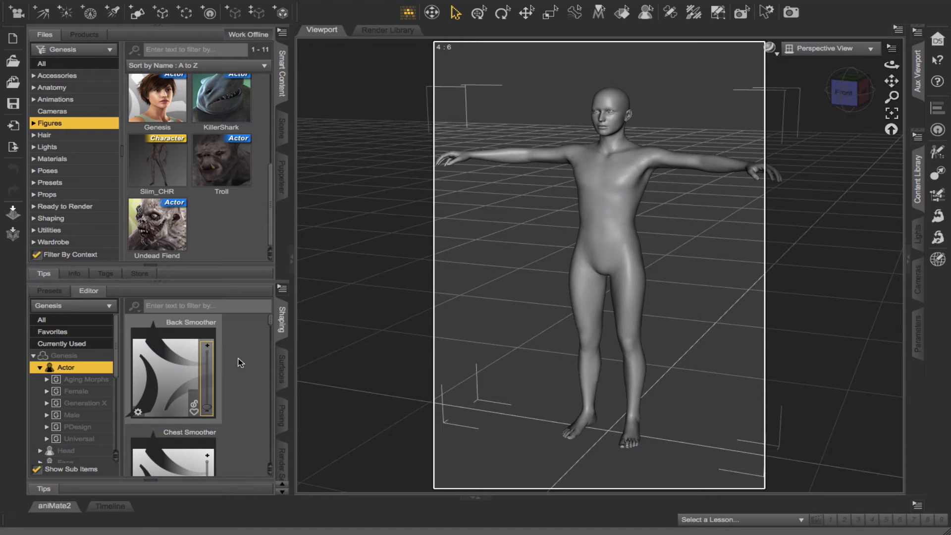
pyautogui.scroll(5, 240, 361)
pyautogui.click(72, 416)
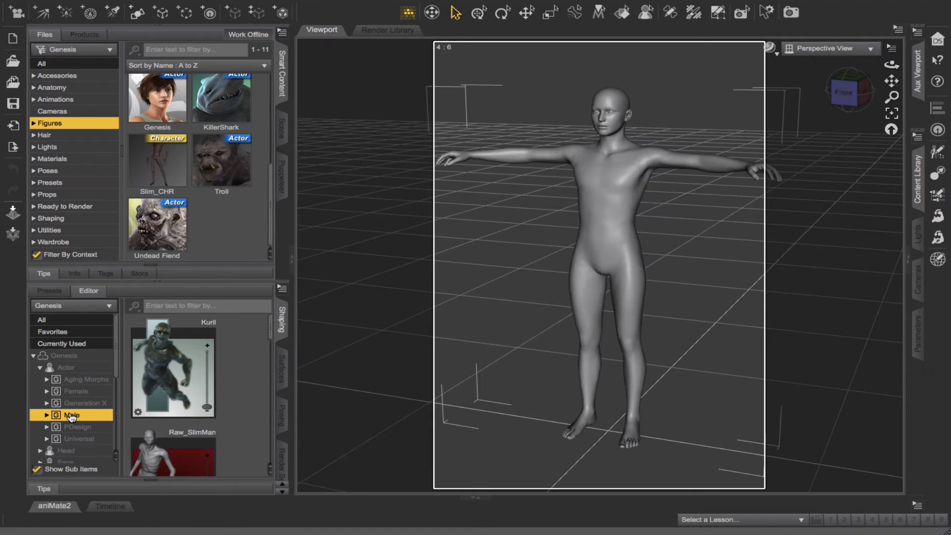
pyautogui.moveTo(271, 327); pyautogui.dragTo(265, 437)
pyautogui.moveTo(209, 429)
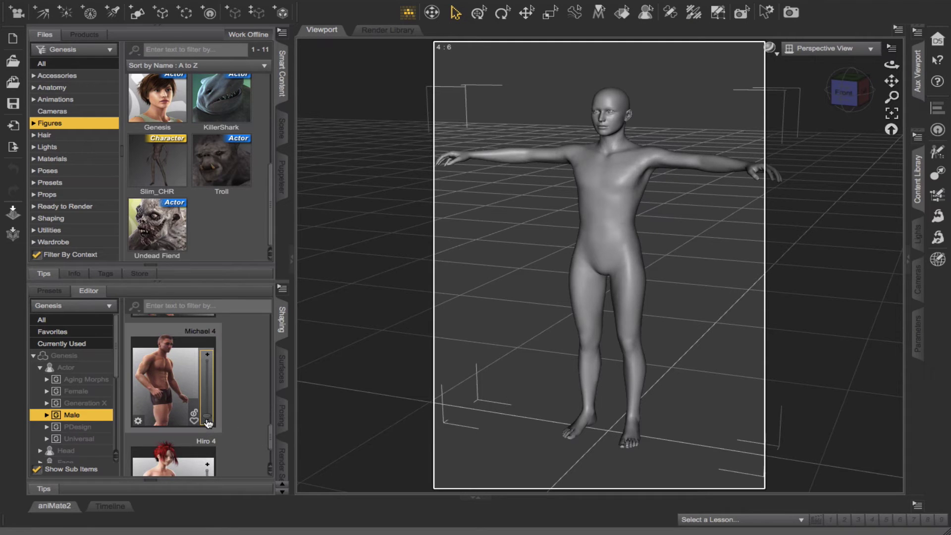
pyautogui.moveTo(207, 416); pyautogui.dragTo(213, 339)
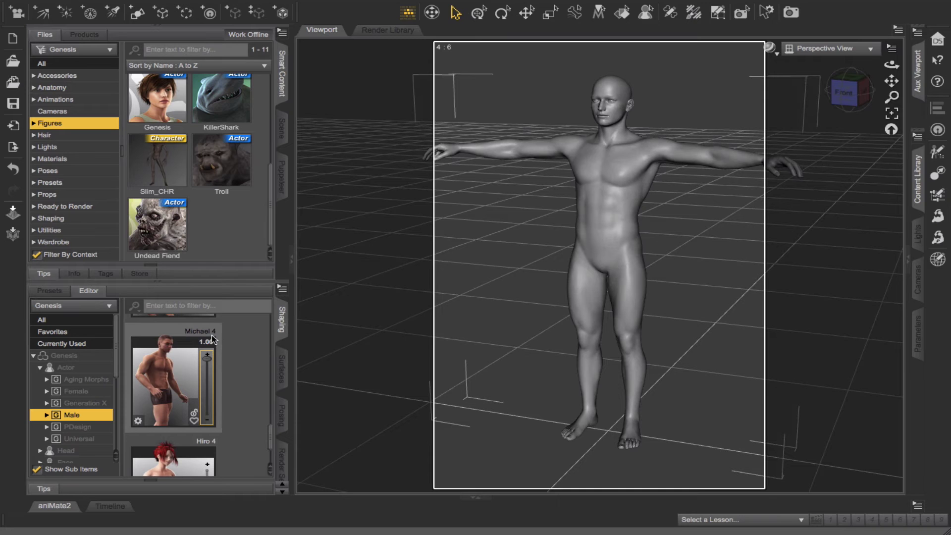
pyautogui.scroll(2, 663, 139)
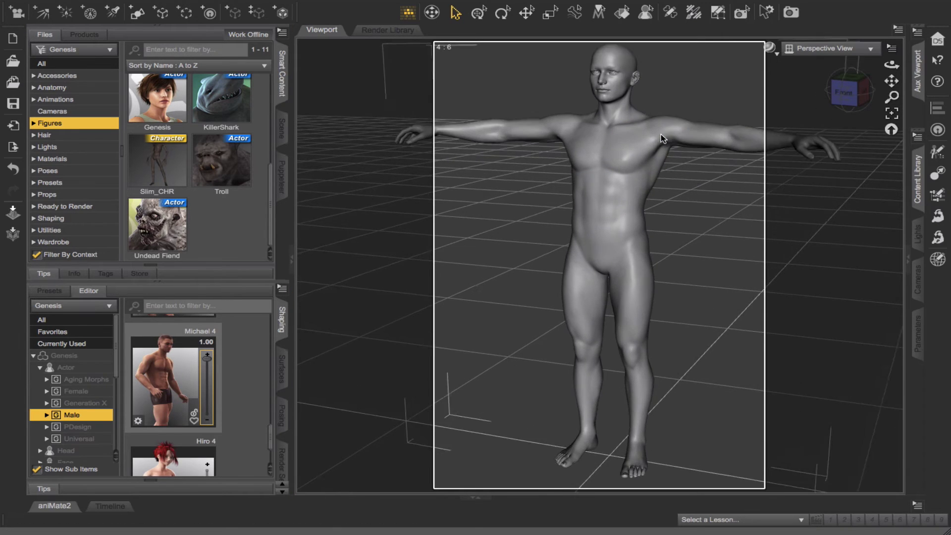
pyautogui.scroll(1, 663, 139)
pyautogui.scroll(-2, 658, 146)
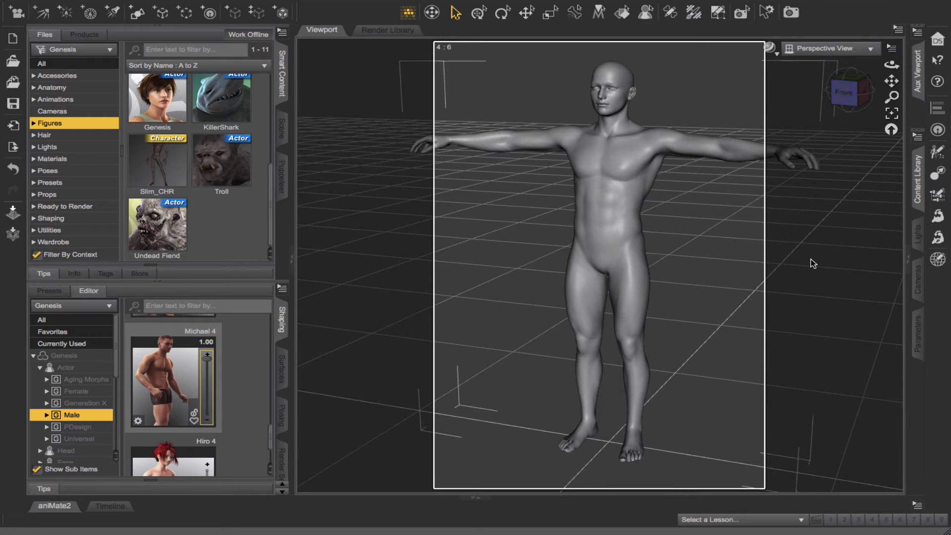
# Step: Apply the !!Ajay_defMAT material from the Poser Formats library's Pose > !!Reciecup > RC_Ajay folder to the figure
pyautogui.click(917, 188)
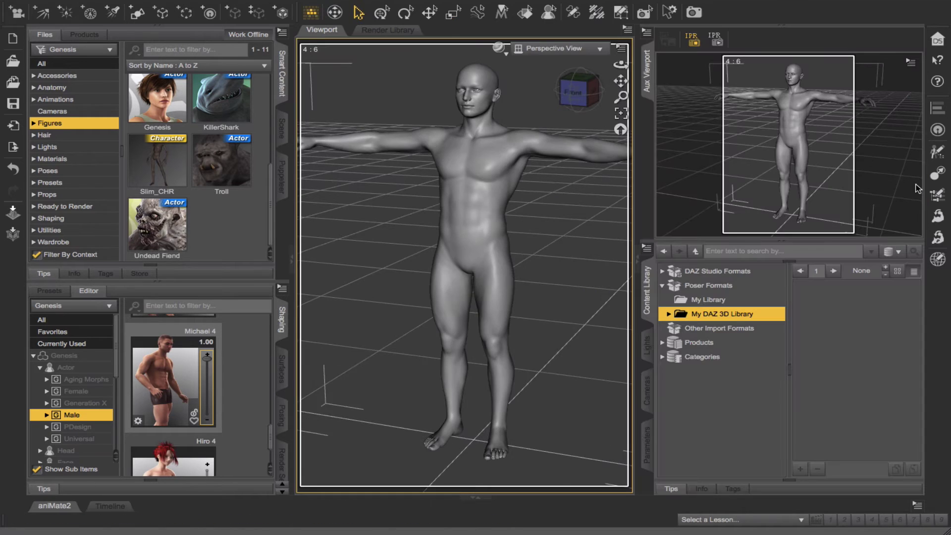
pyautogui.click(668, 314)
pyautogui.scroll(-2, 732, 343)
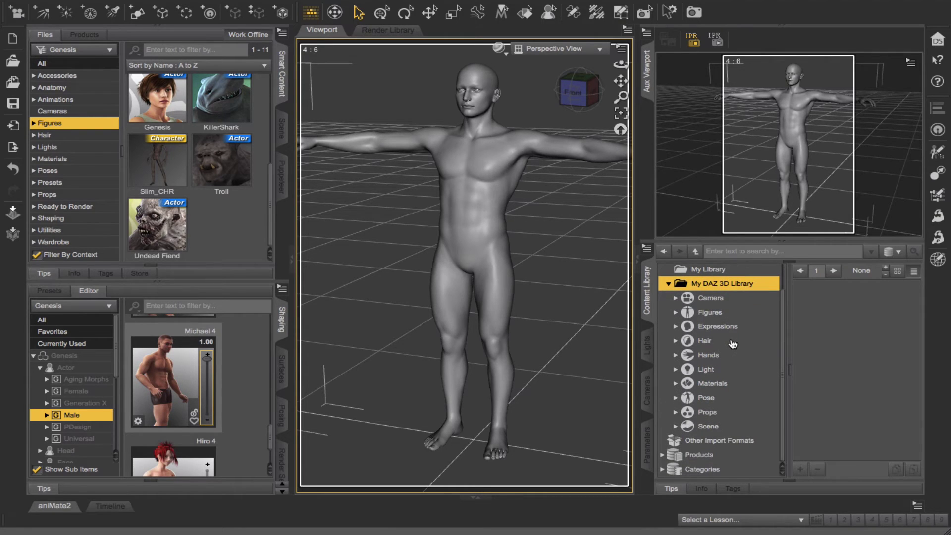
pyautogui.click(675, 399)
pyautogui.scroll(-4, 726, 381)
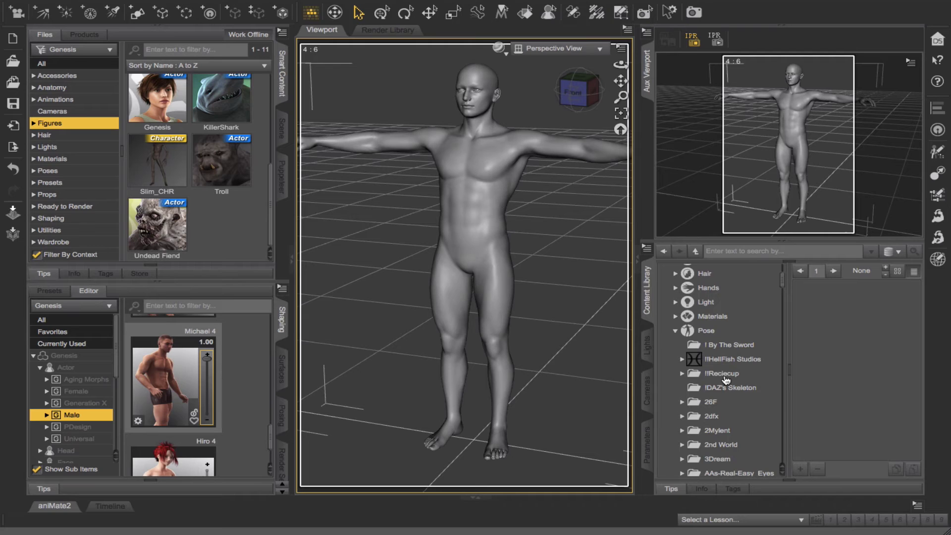
pyautogui.click(682, 374)
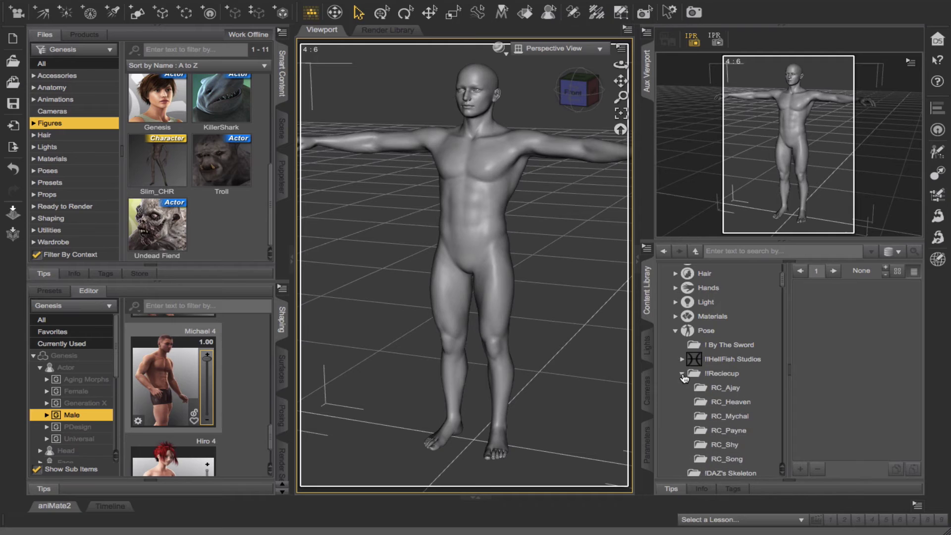
pyautogui.click(724, 389)
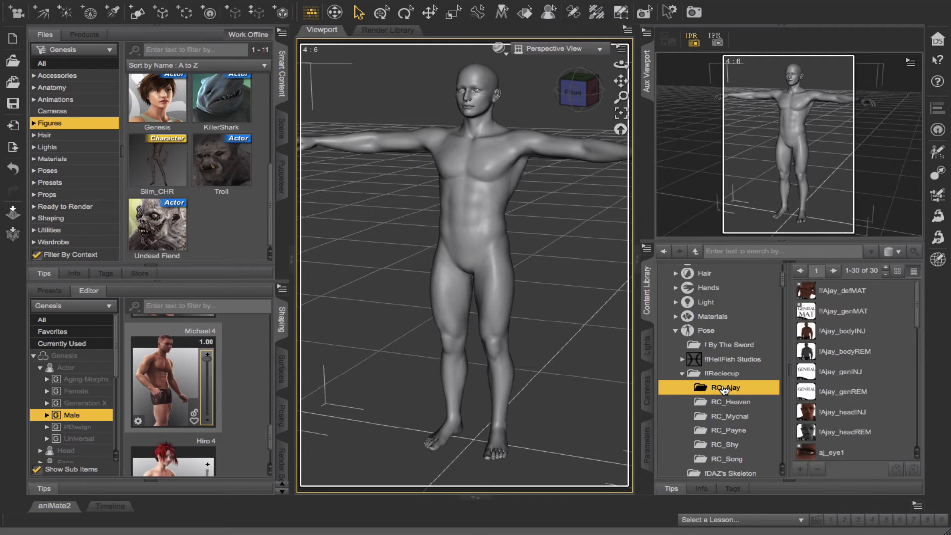
pyautogui.click(810, 292)
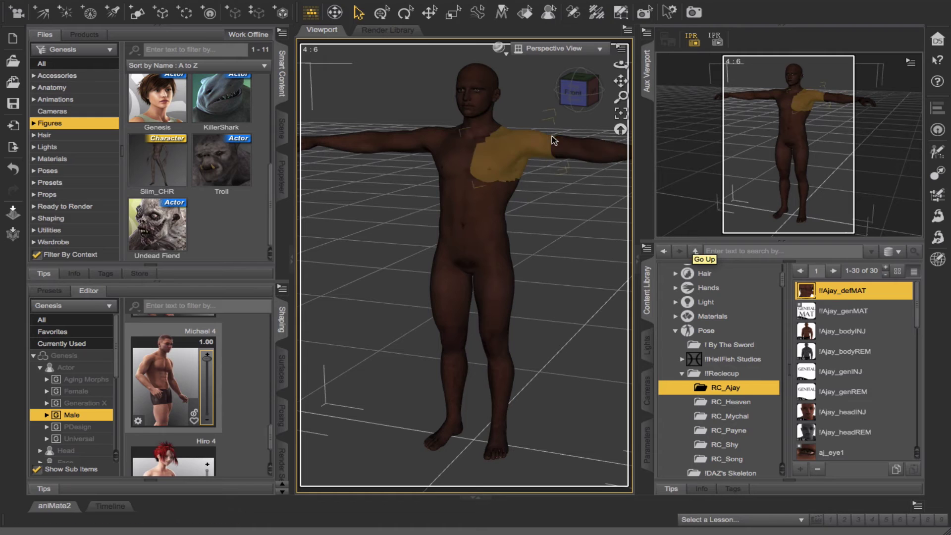
# Step: Frame the figure's head in a close-up seen straight from the front, positioned higher in the view
pyautogui.click(471, 95)
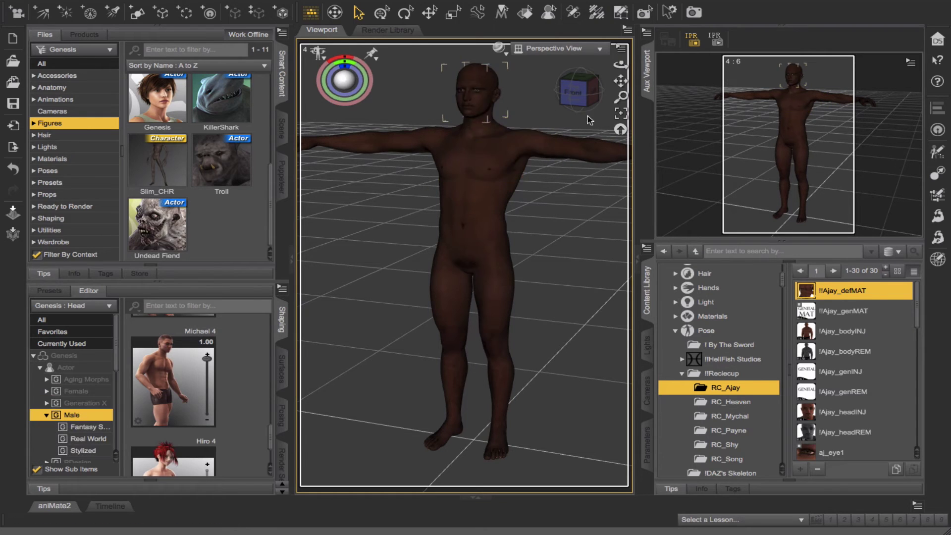
pyautogui.click(622, 116)
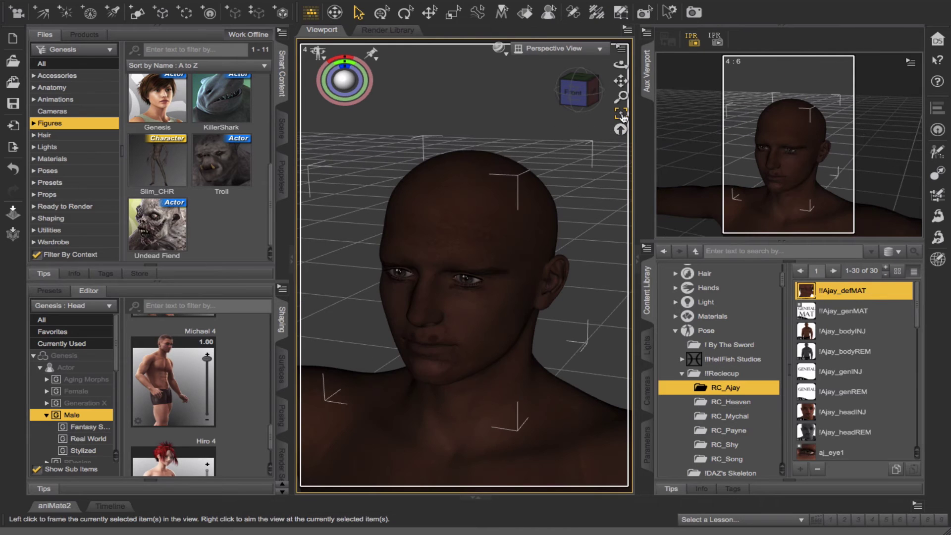
pyautogui.click(573, 99)
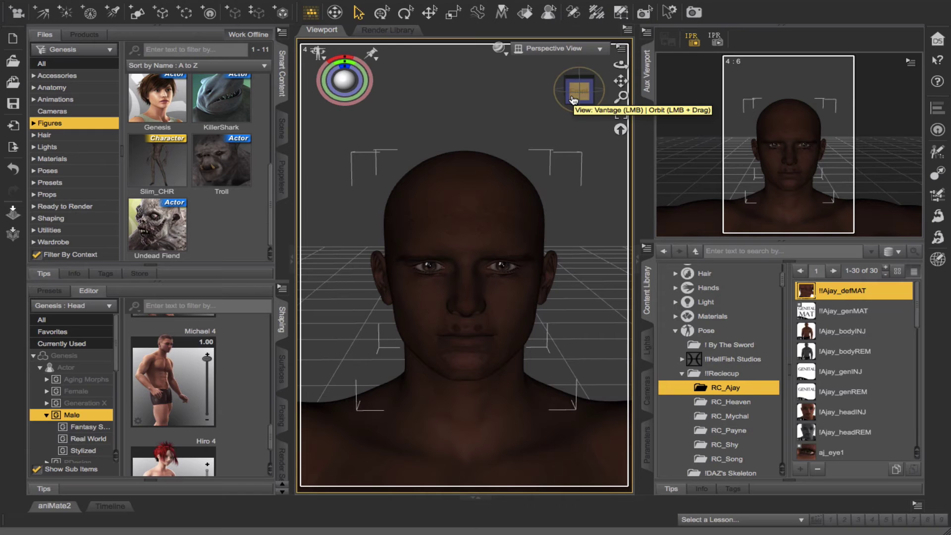
pyautogui.moveTo(621, 81); pyautogui.dragTo(622, 61)
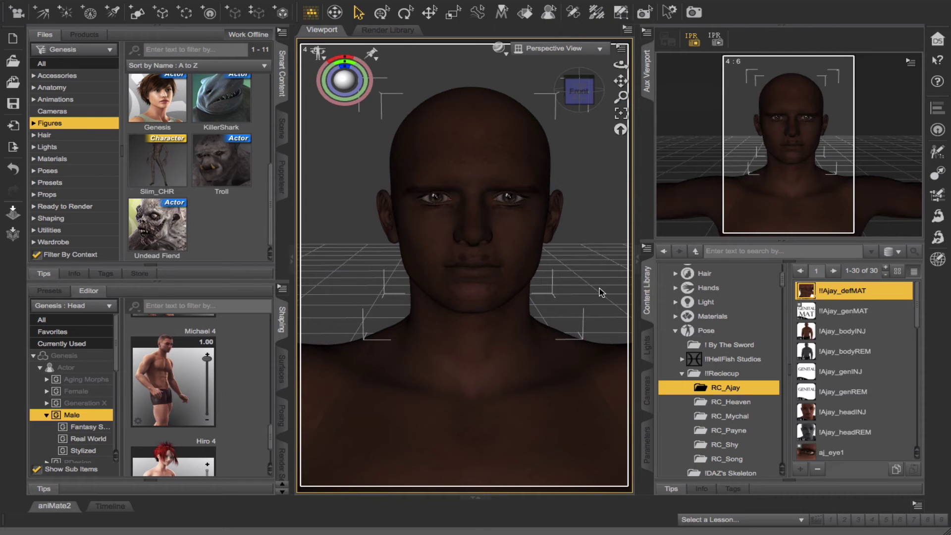
# Step: Set the UV Set of all Genesis surfaces to Michael 4
pyautogui.click(650, 274)
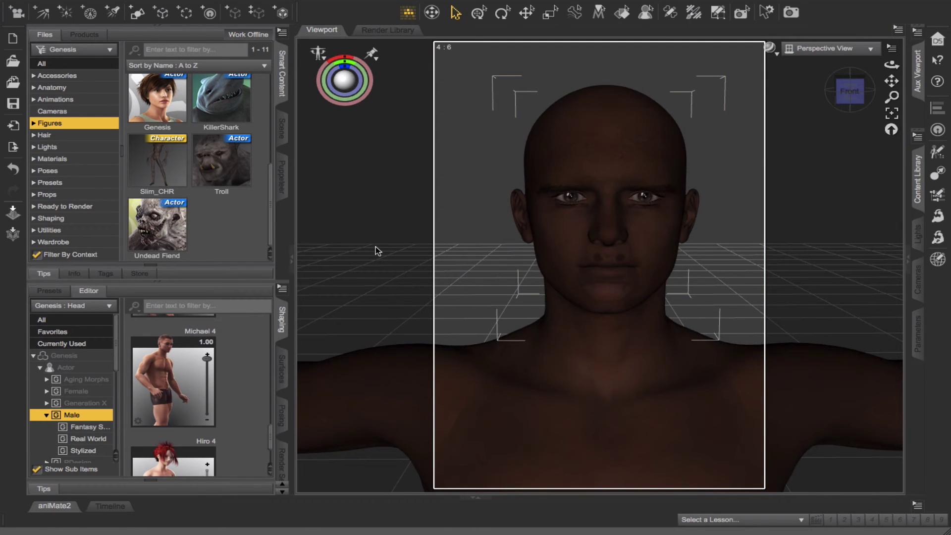
pyautogui.click(284, 369)
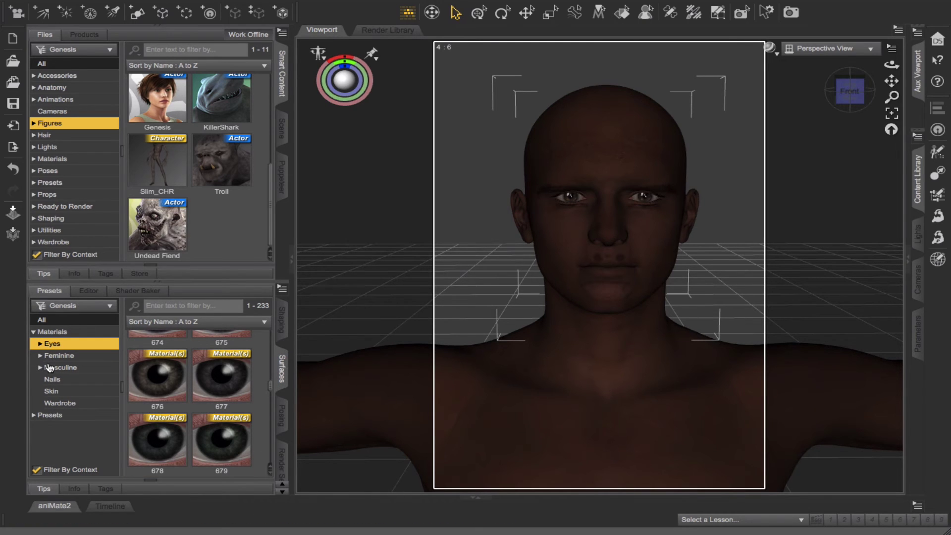
pyautogui.click(89, 292)
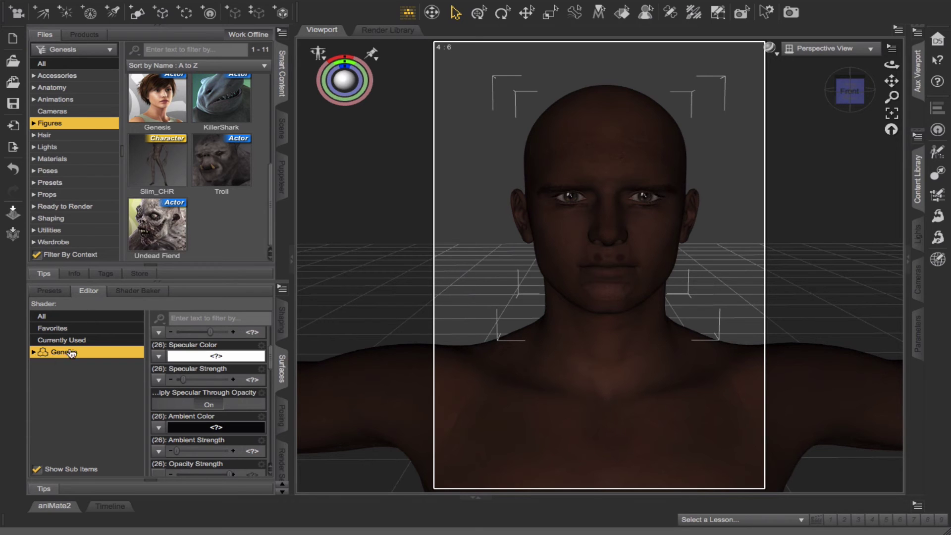
pyautogui.scroll(-5, 253, 361)
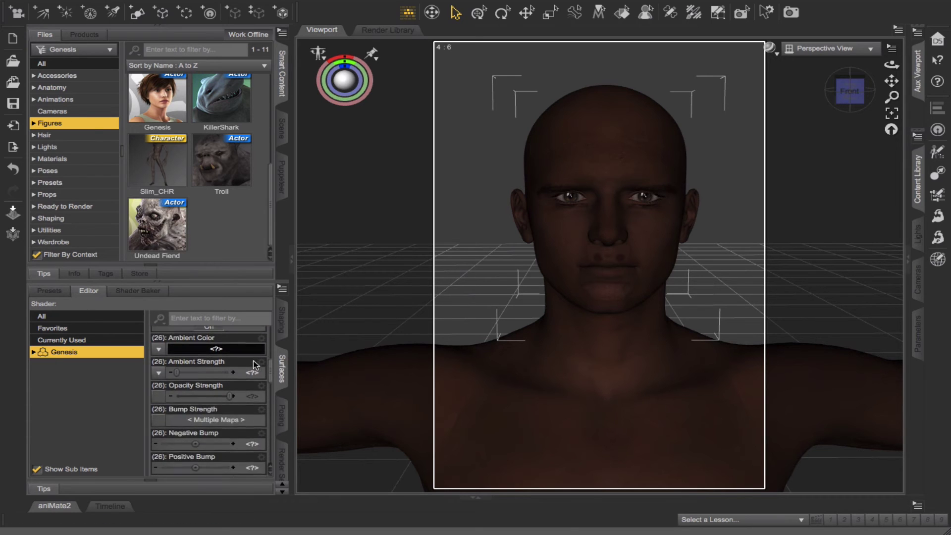
pyautogui.scroll(-10, 254, 361)
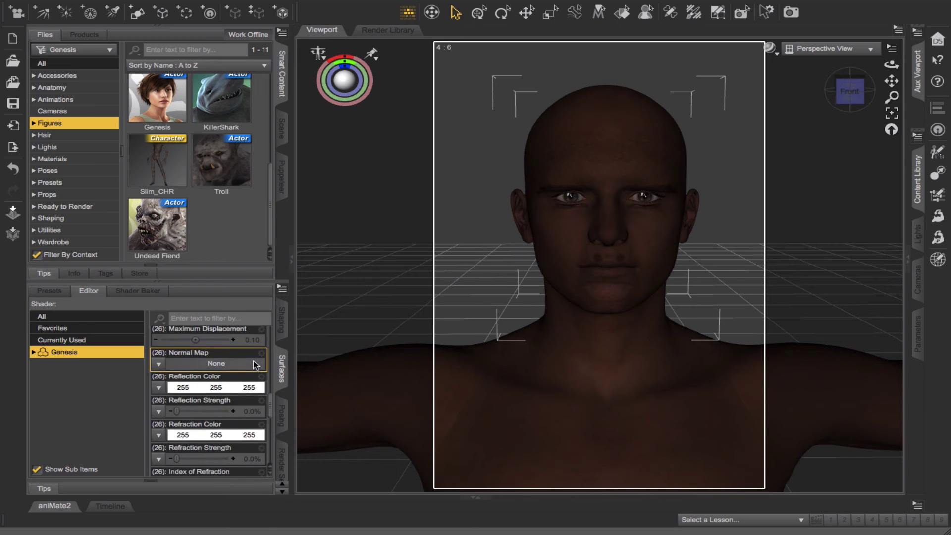
pyautogui.scroll(-12, 254, 361)
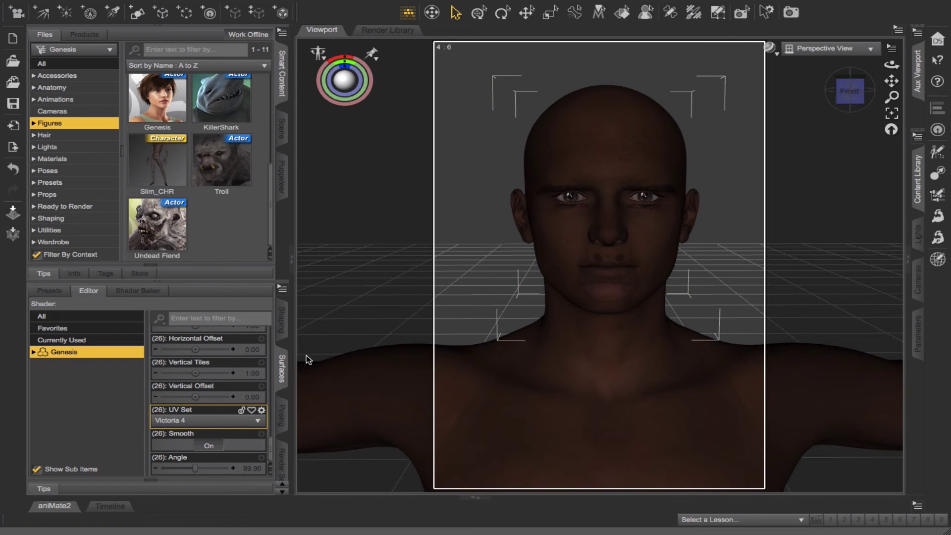
pyautogui.click(258, 421)
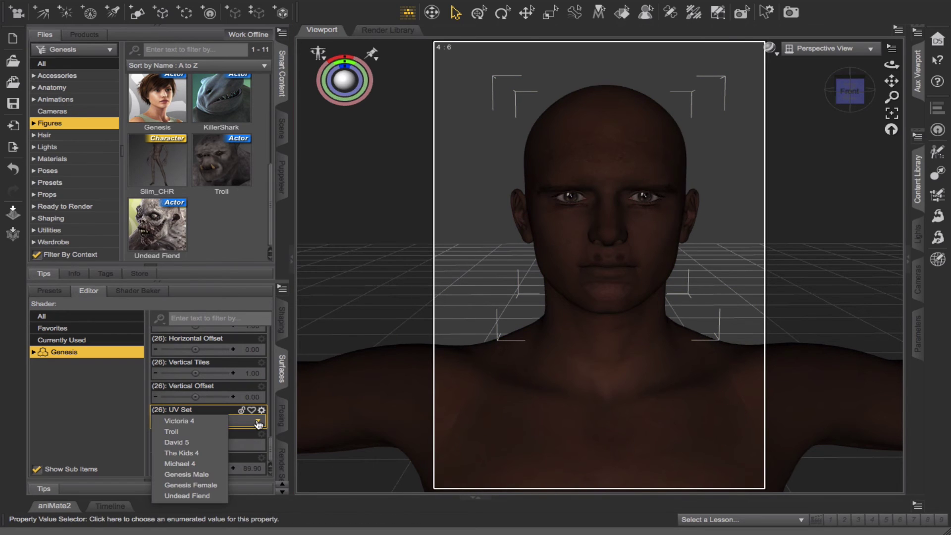
pyautogui.click(203, 464)
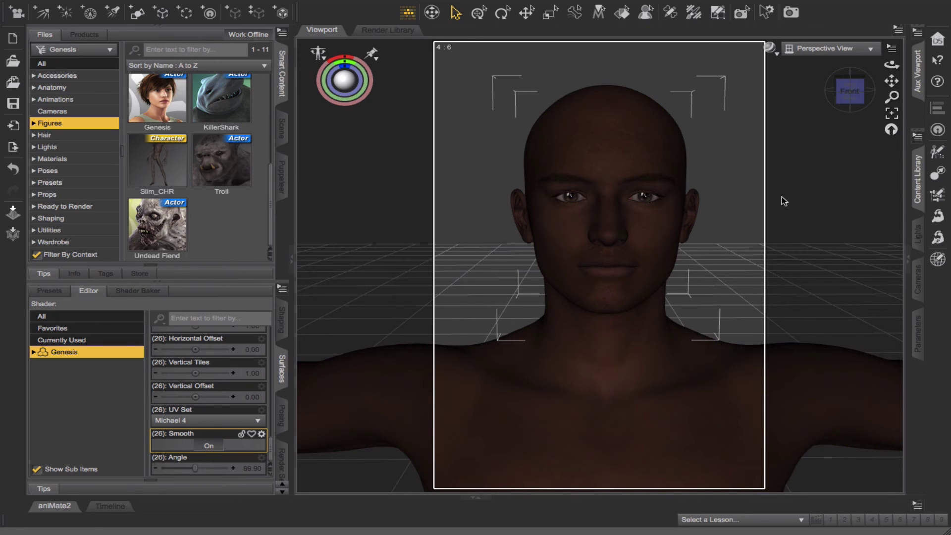
# Step: Apply the aj_face_brd2 bearded face material from RC_Ajay and set the Genesis surfaces' UV Set to Michael 4 again
pyautogui.click(919, 187)
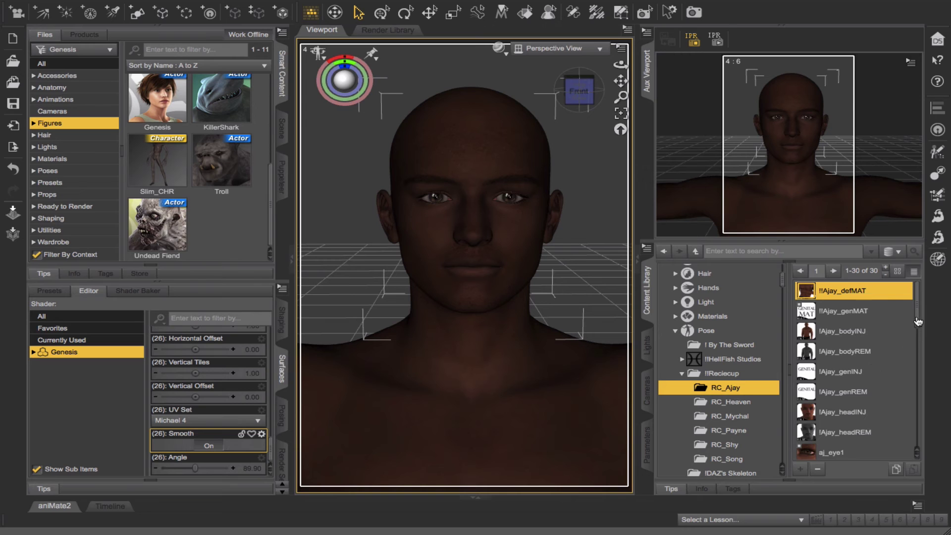
pyautogui.moveTo(917, 322); pyautogui.dragTo(917, 411)
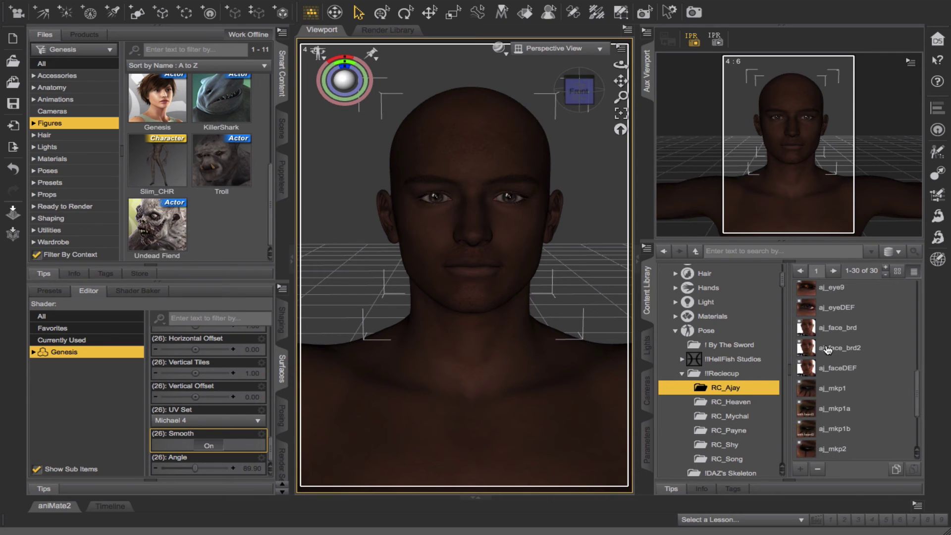
pyautogui.doubleClick(807, 351)
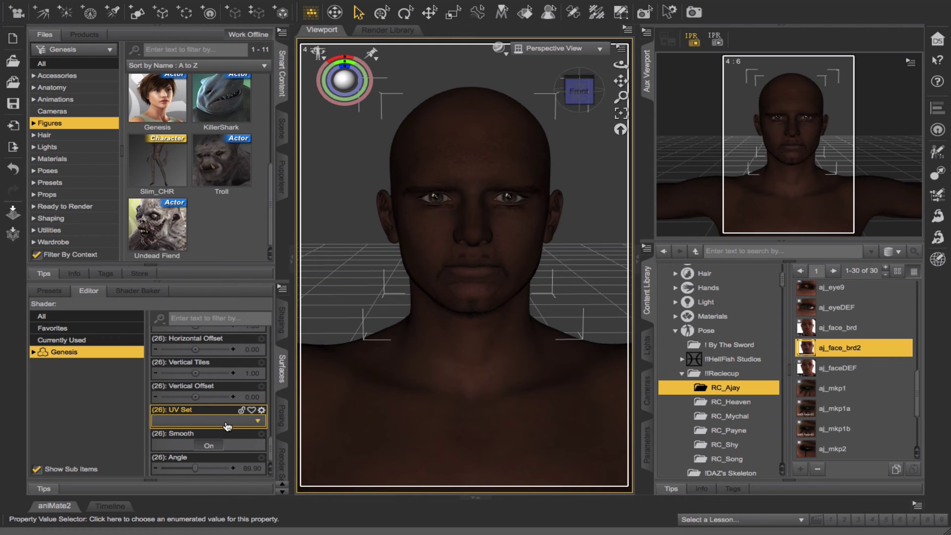
pyautogui.click(254, 422)
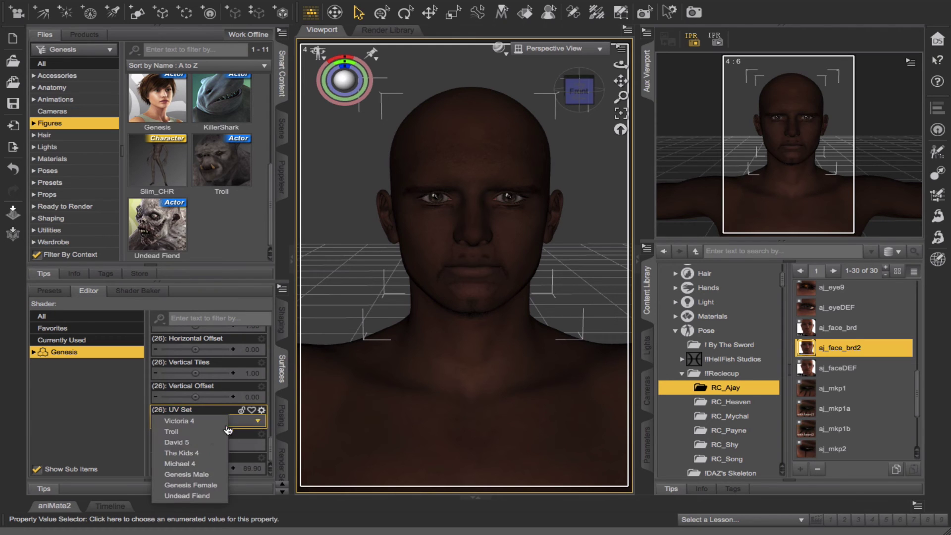
pyautogui.click(203, 464)
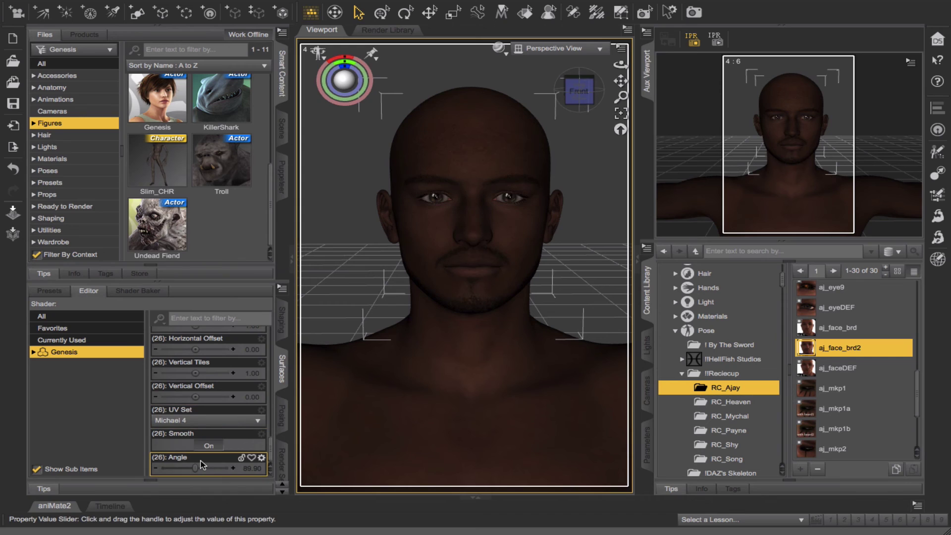